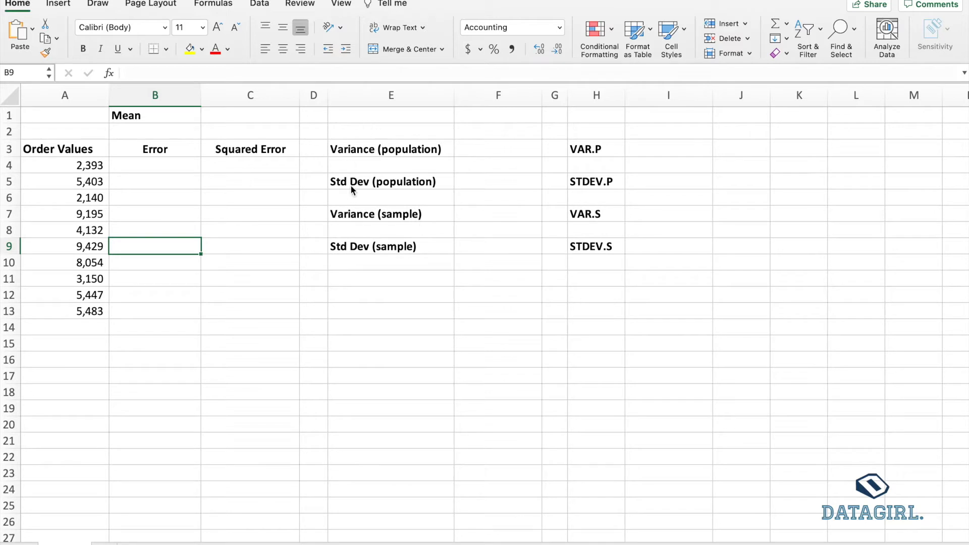
Calculate the mean of the order values in C1 with =AVERAGE(A4:A13)
{"action": "left_click", "coordinate": [241, 116]}
{"action": "type", "text": "=AVERAGE("}
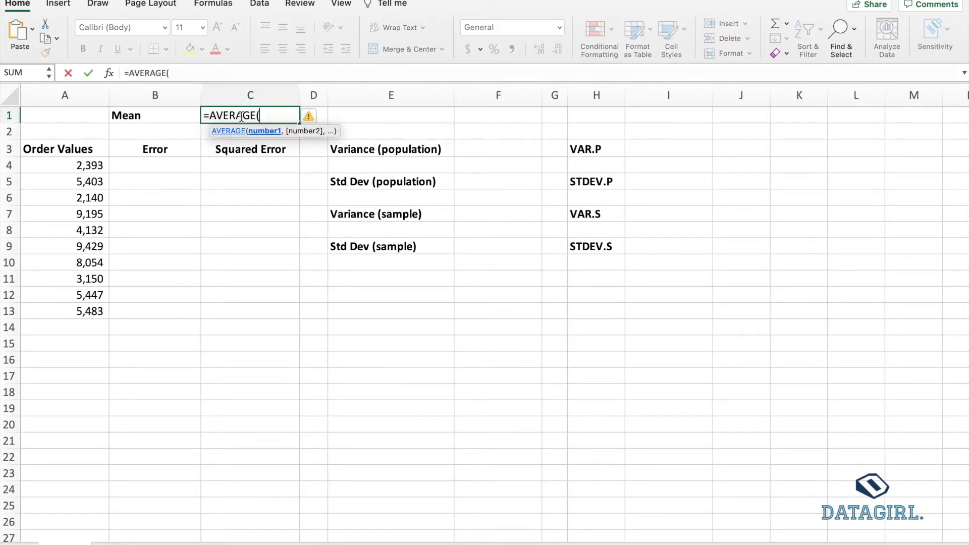
{"action": "left_click", "coordinate": [78, 165]}
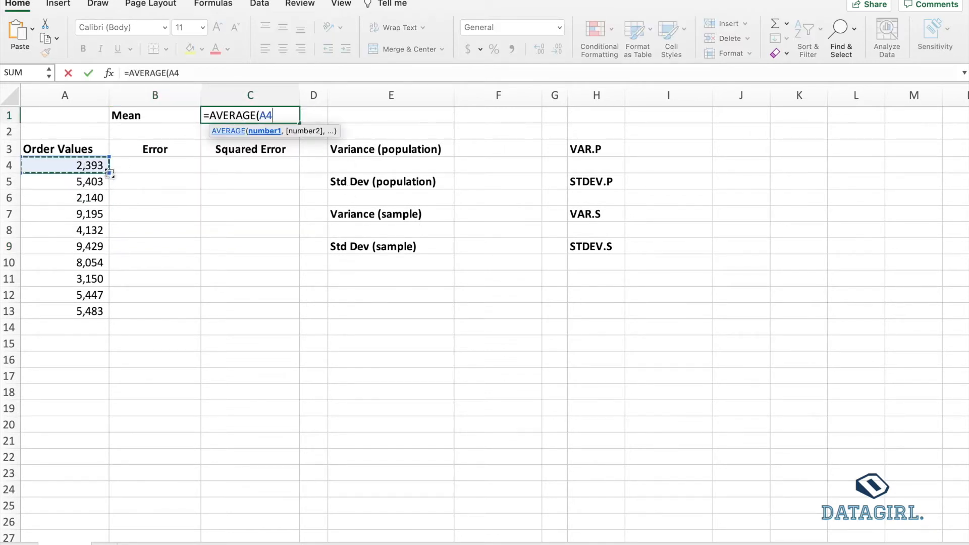
{"action": "left_click_drag", "start_coordinate": [109, 174], "coordinate": [108, 318]}
{"action": "key", "text": "Return"}
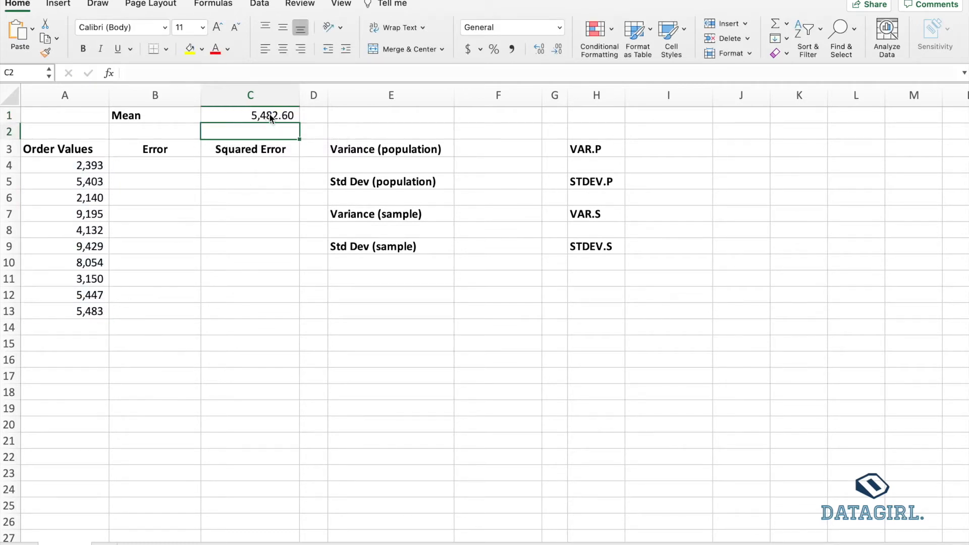
Calculate each order's error from the mean with =A4-$C$1 in B4 and fill the formula down to B13
{"action": "left_click", "coordinate": [155, 165]}
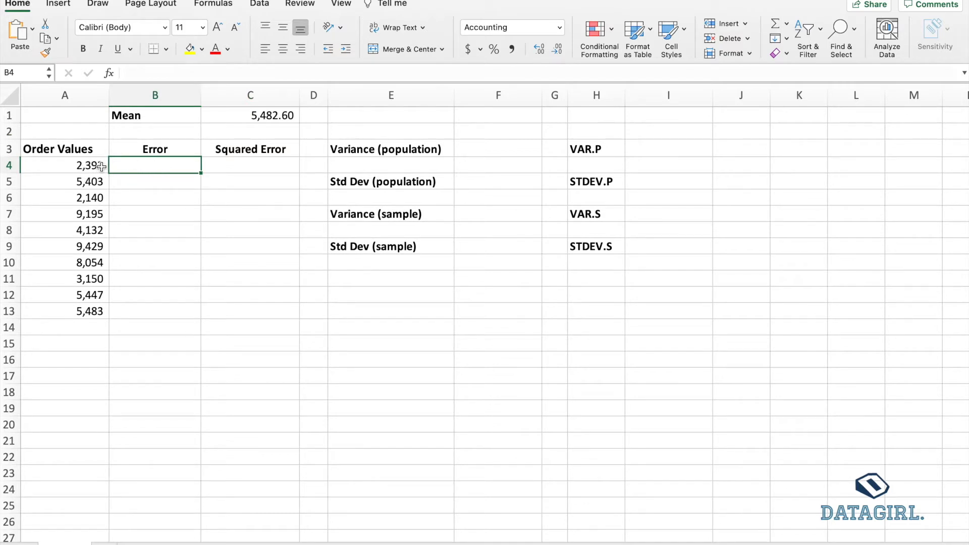
{"action": "double_click", "coordinate": [129, 162]}
{"action": "type", "text": "="}
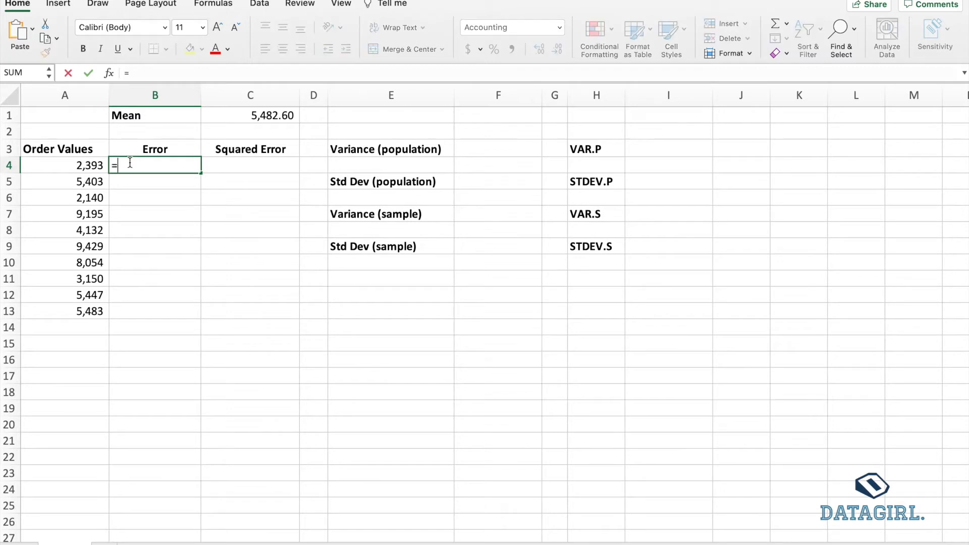
{"action": "type", "text": "a4"}
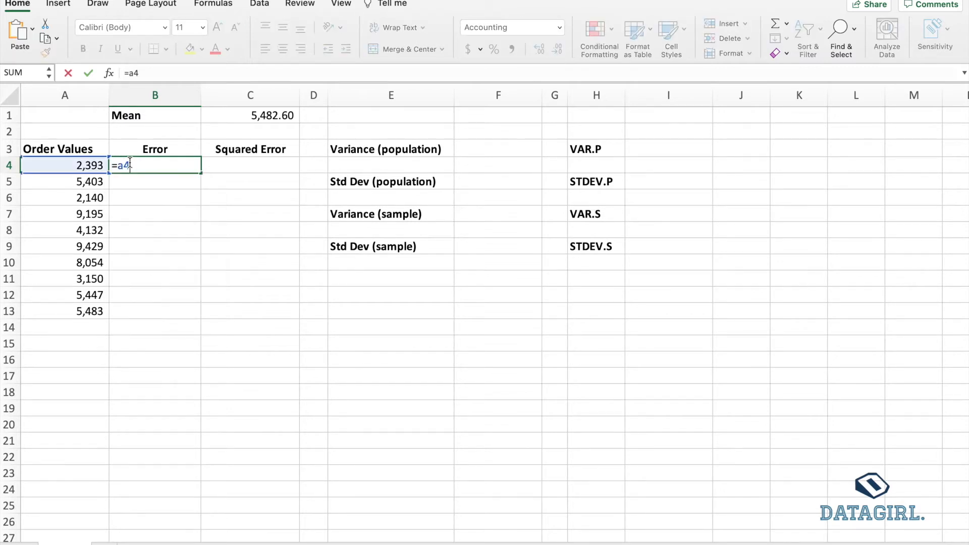
{"action": "type", "text": "-c1"}
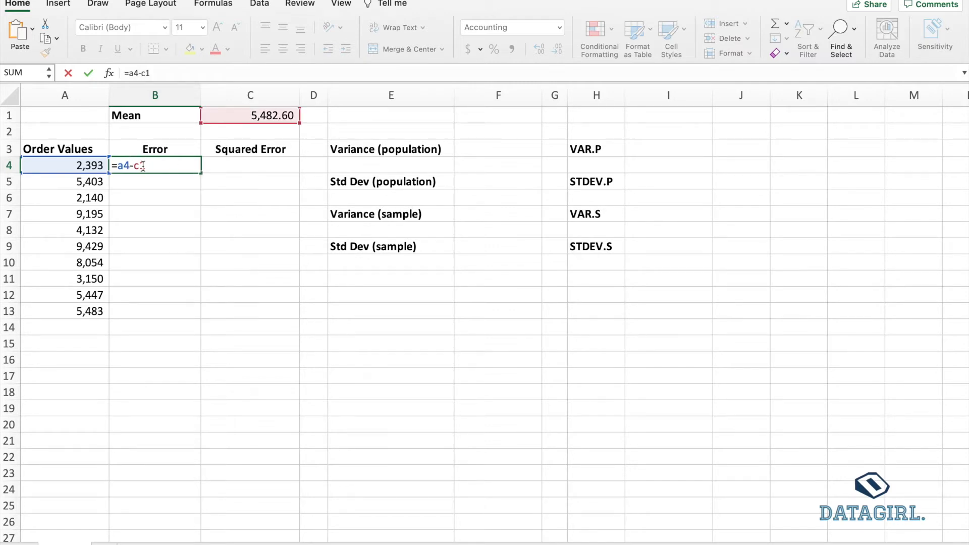
{"action": "left_click_drag", "start_coordinate": [144, 166], "coordinate": [134, 166]}
{"action": "left_click", "coordinate": [134, 166]}
{"action": "type", "text": "$C"}
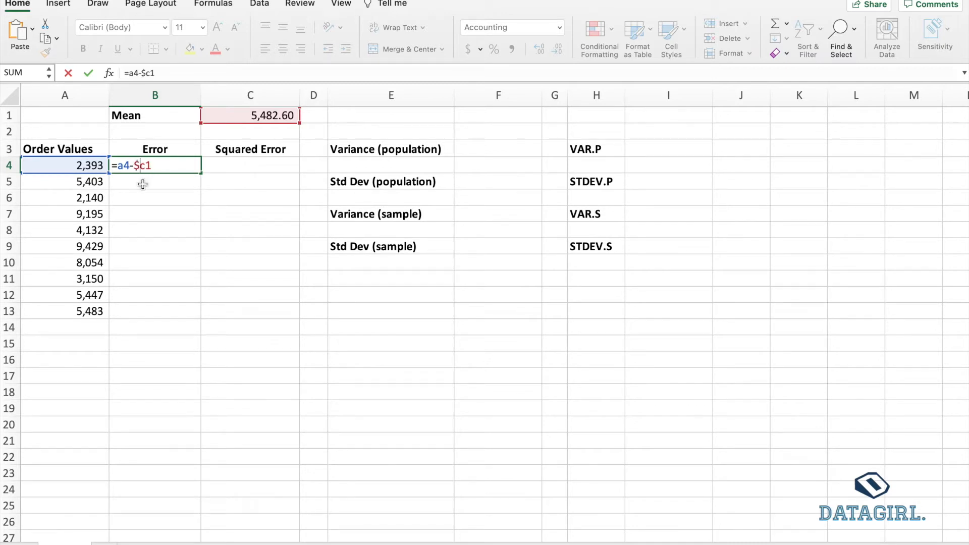
{"action": "type", "text": "$"}
{"action": "left_click_drag", "start_coordinate": [201, 171], "coordinate": [184, 318]}
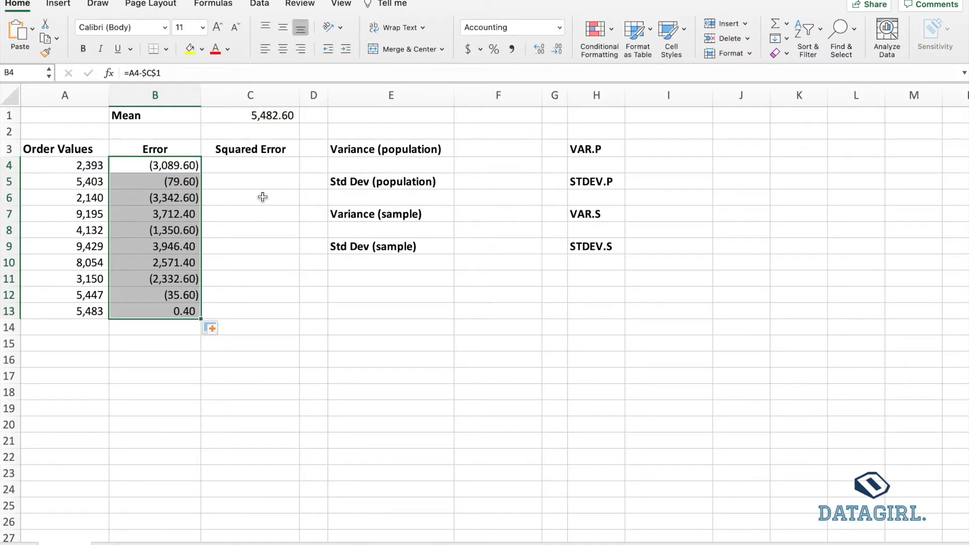
Square each error with =B4^2 in C4 and fill the formula down to C13
{"action": "left_click", "coordinate": [245, 166]}
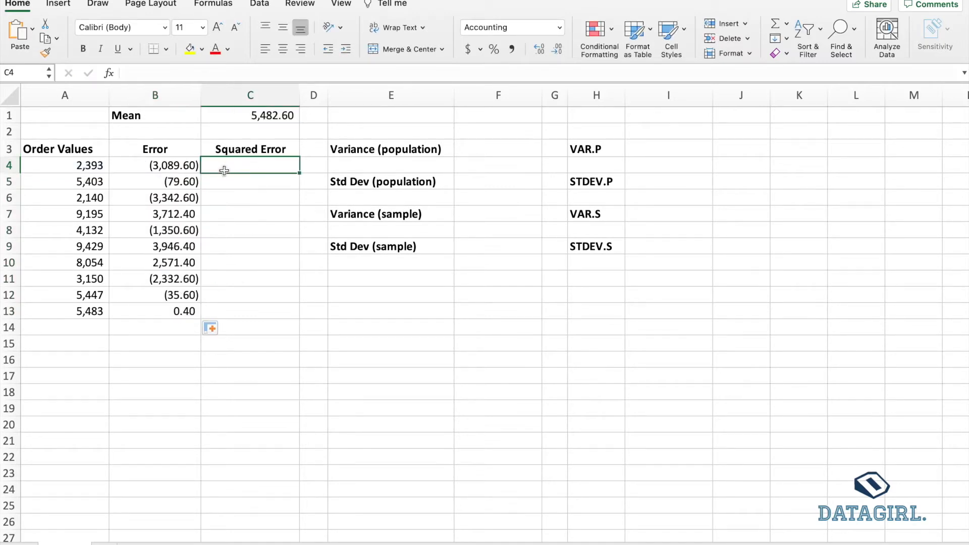
{"action": "type", "text": "="}
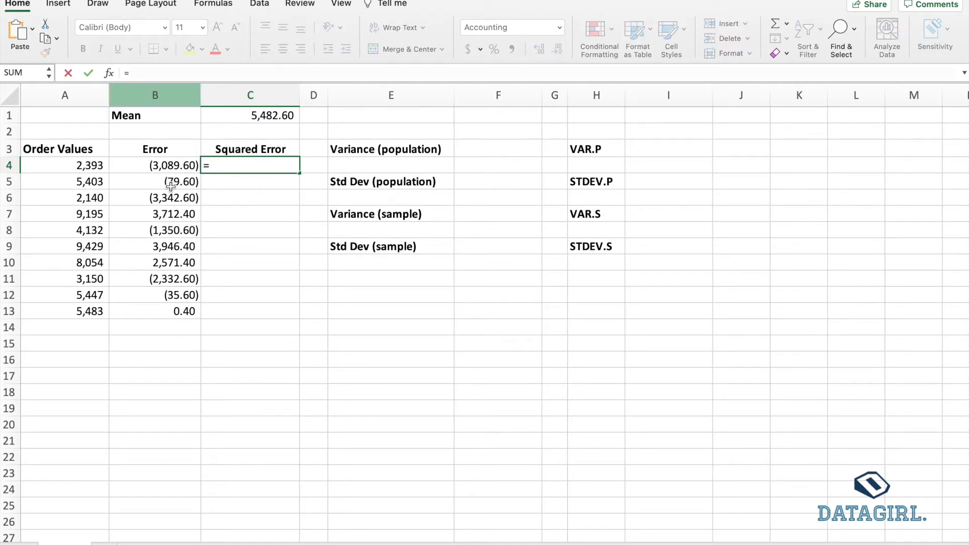
{"action": "left_click", "coordinate": [171, 170]}
{"action": "type", "text": "^2"}
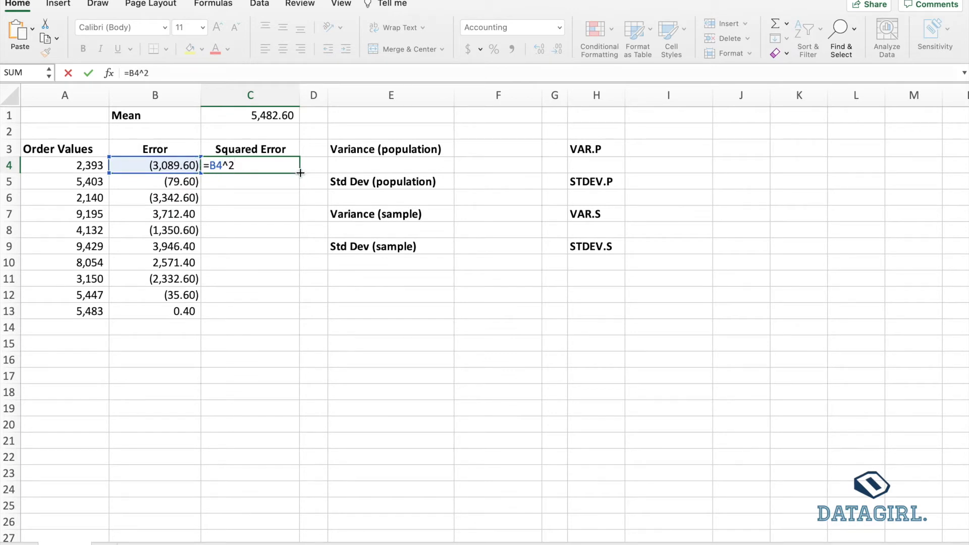
{"action": "key", "text": "Return"}
{"action": "left_click_drag", "start_coordinate": [301, 172], "coordinate": [285, 312]}
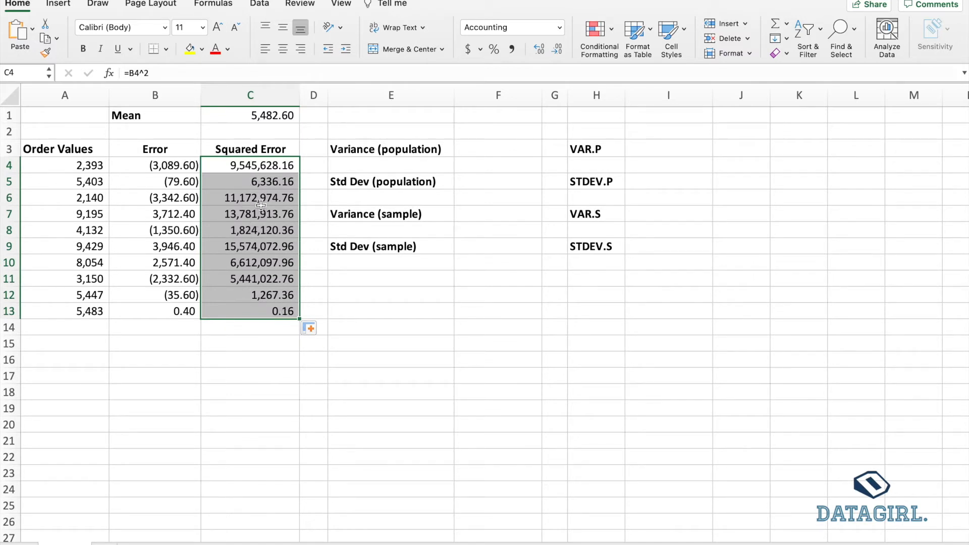
Calculate the population variance in F3 by averaging the squared errors with =AVERAGE(C4:C13)
{"action": "double_click", "coordinate": [480, 149]}
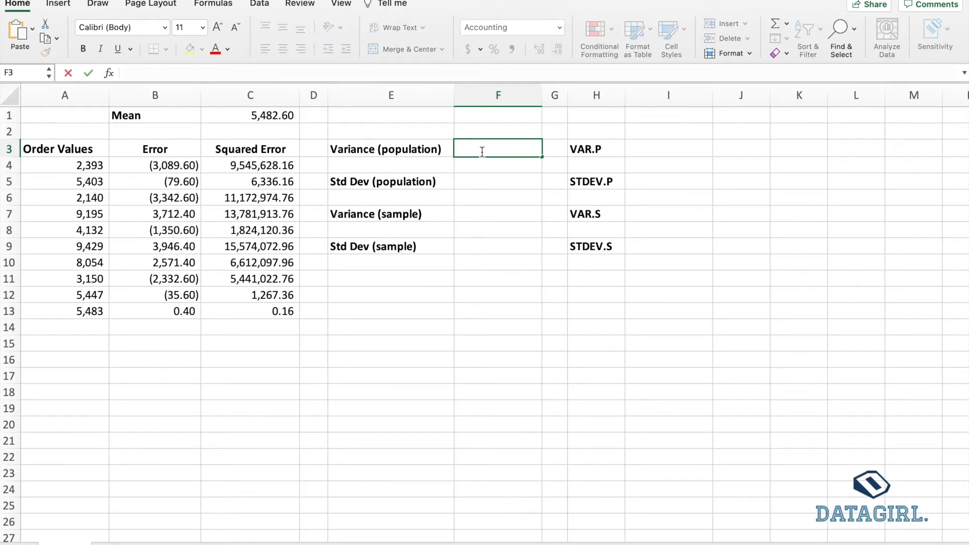
{"action": "type", "text": "=A"}
{"action": "key", "text": "Tab"}
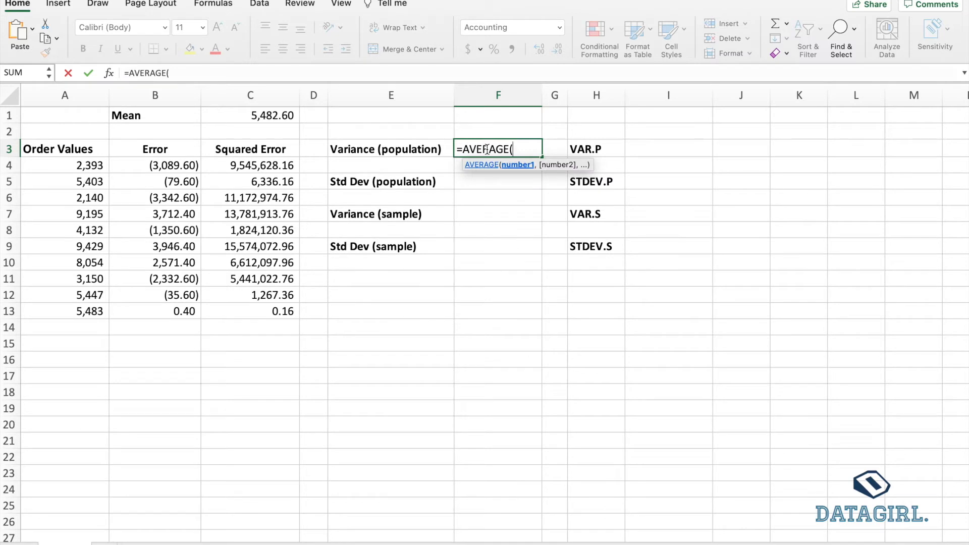
{"action": "left_click", "coordinate": [277, 170]}
{"action": "left_click_drag", "start_coordinate": [298, 172], "coordinate": [293, 313]}
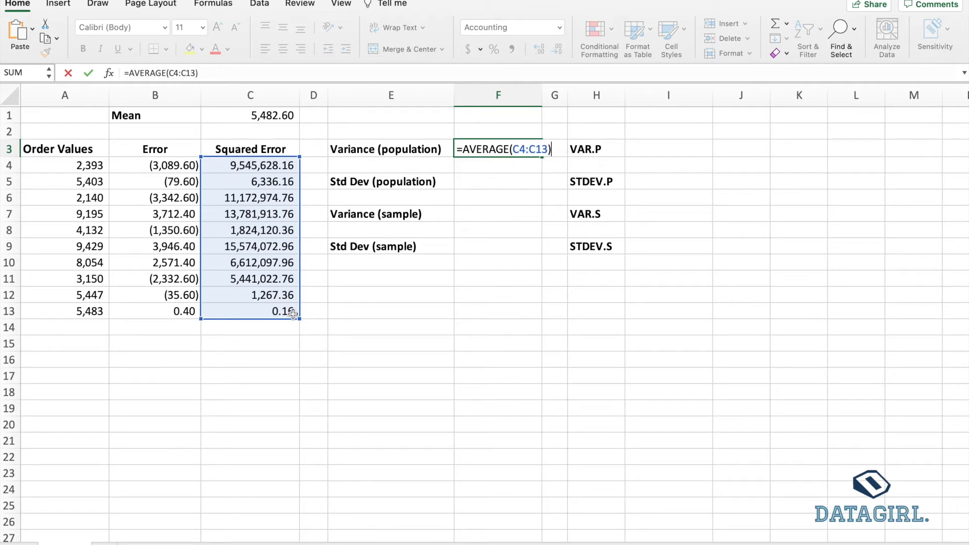
{"action": "key", "text": "Return"}
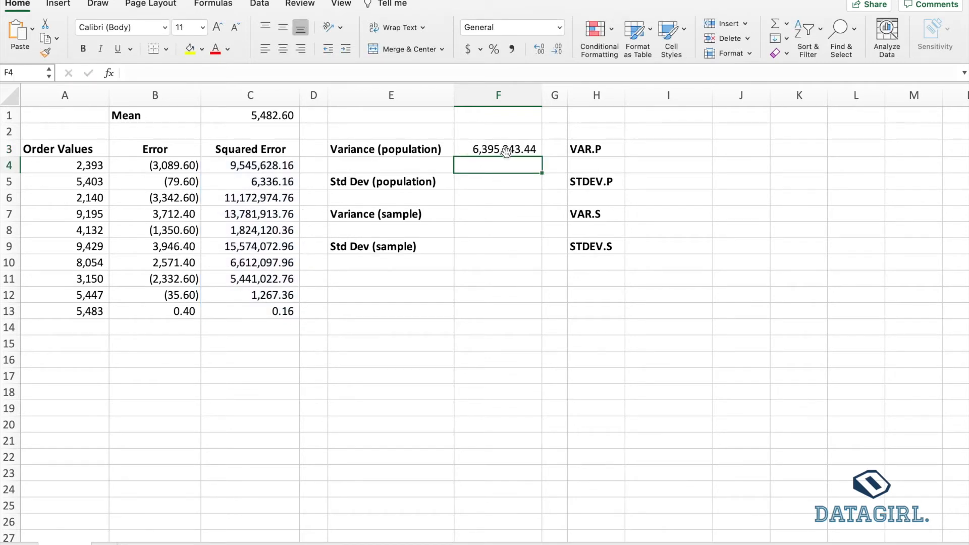
Calculate the population standard deviation in F5 as the square root of the population variance, =SQRT(F3)
{"action": "left_click", "coordinate": [492, 185]}
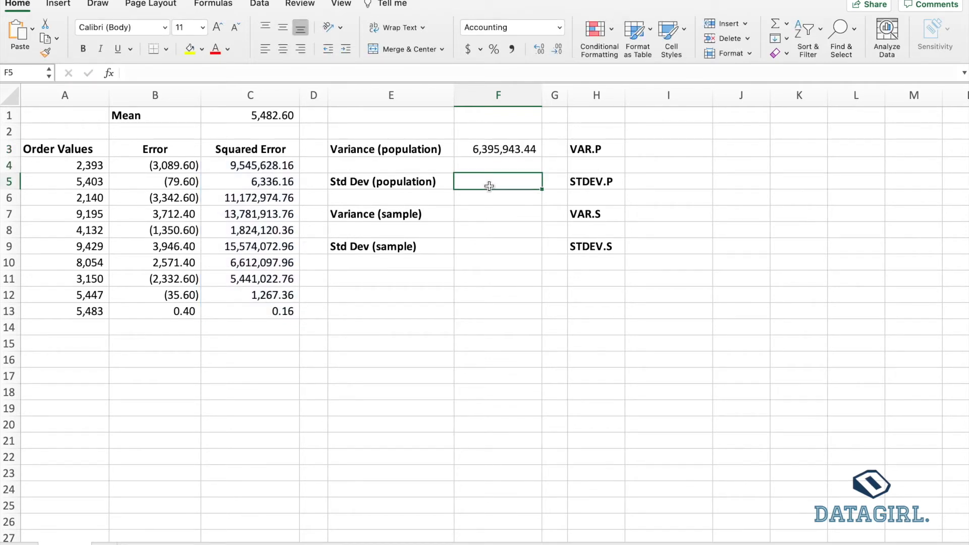
{"action": "double_click", "coordinate": [491, 185]}
{"action": "type", "text": "=sq"}
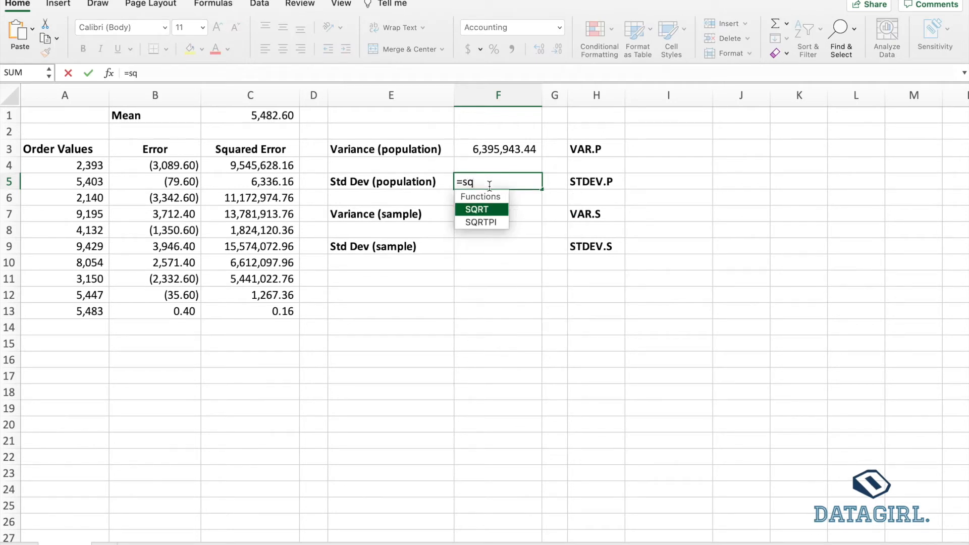
{"action": "key", "text": "Tab"}
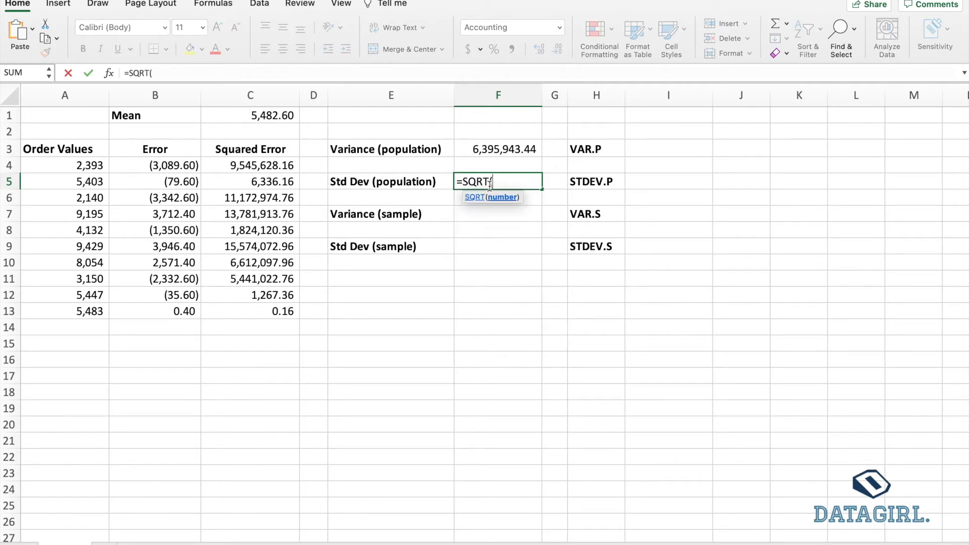
{"action": "left_click", "coordinate": [497, 150]}
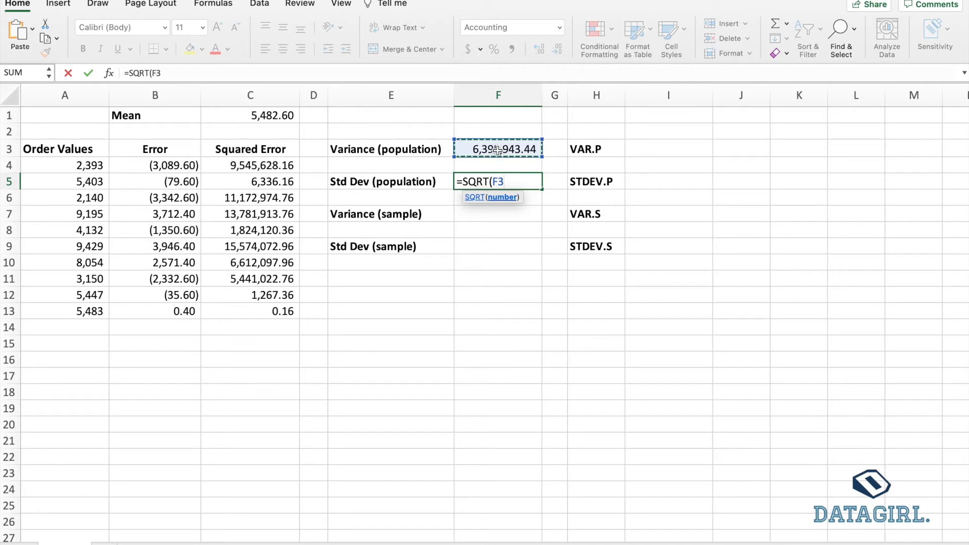
{"action": "type", "text": ")"}
{"action": "key", "text": "Return"}
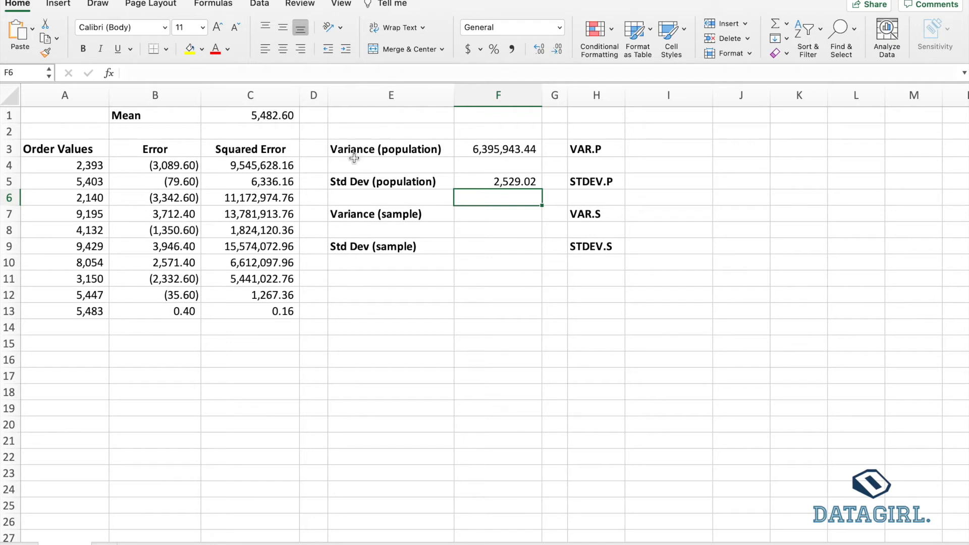
Calculate the sample variance in F7 with =SUM(C4:C13)/(COUNT(C4:C13)-1)
{"action": "left_click", "coordinate": [472, 212]}
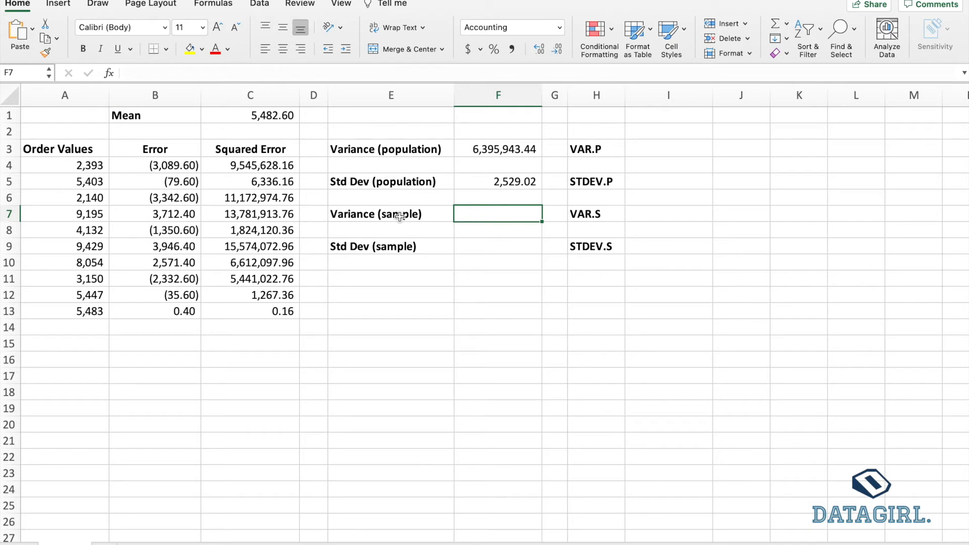
{"action": "type", "text": "=su"}
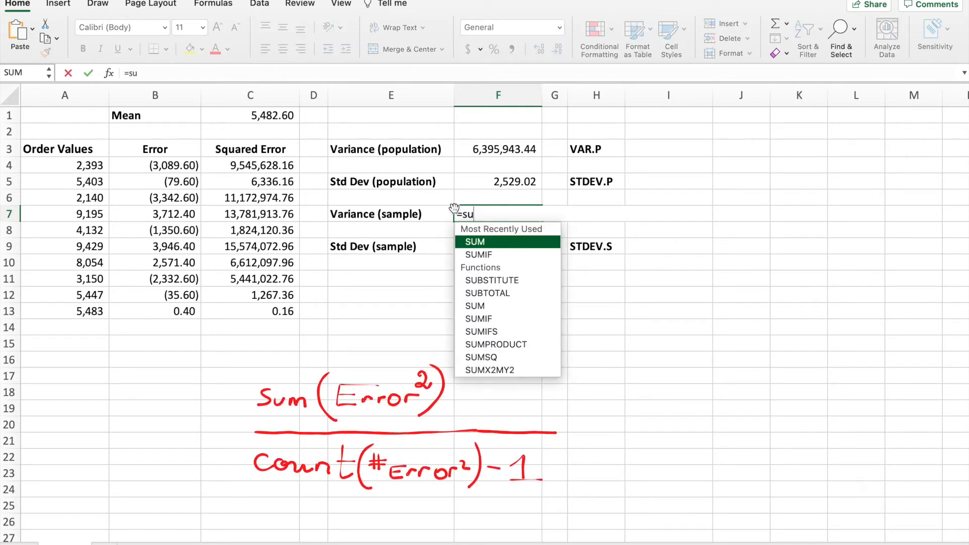
{"action": "key", "text": "Tab"}
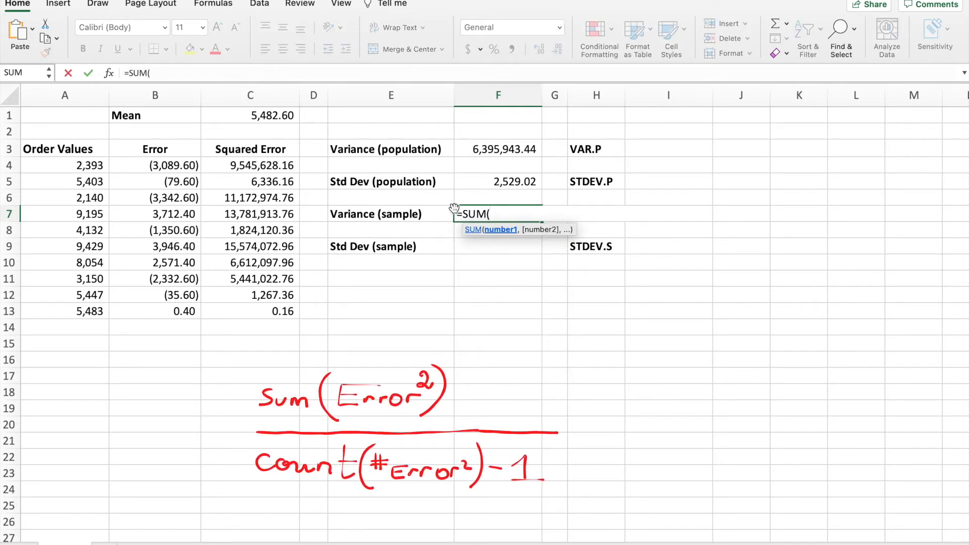
{"action": "left_click", "coordinate": [282, 167]}
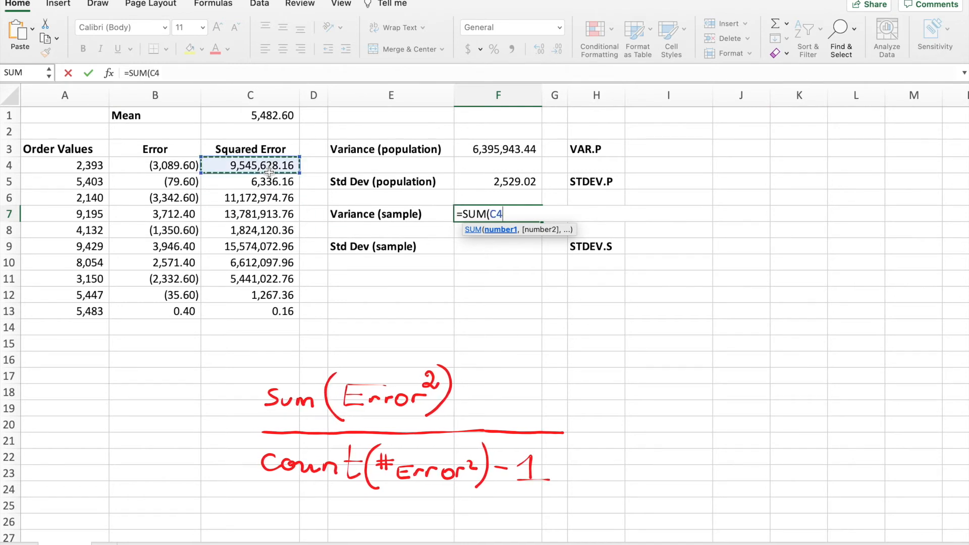
{"action": "left_click_drag", "start_coordinate": [297, 173], "coordinate": [291, 313]}
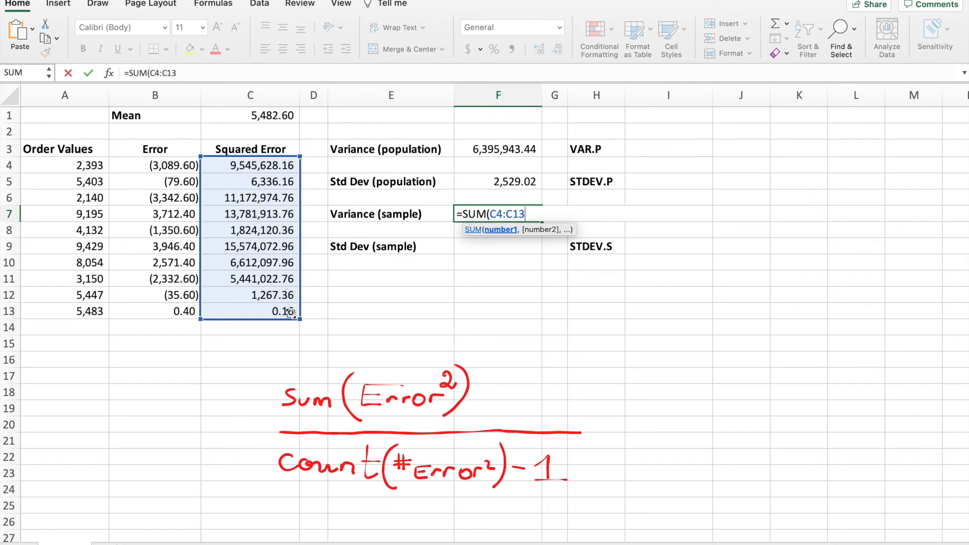
{"action": "type", "text": ")"}
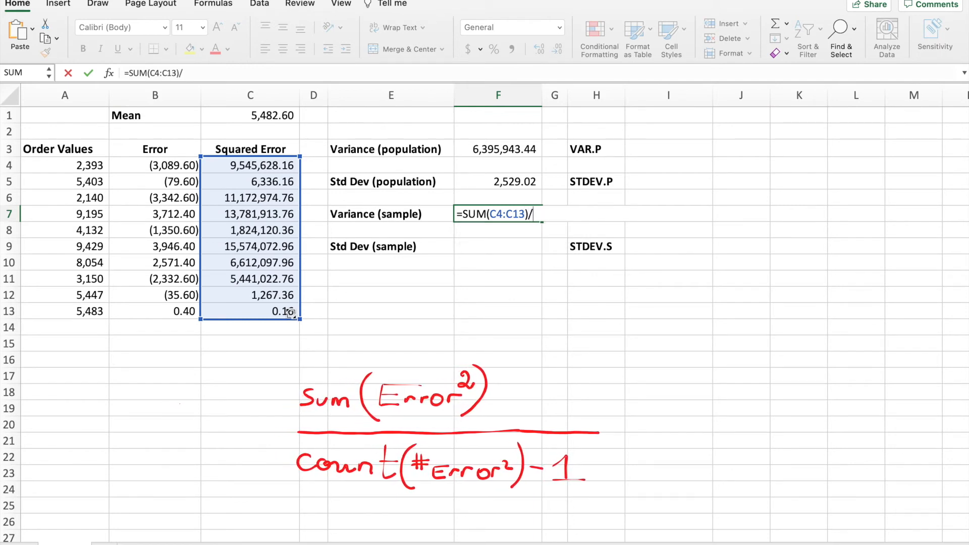
{"action": "type", "text": "/(cou"}
{"action": "key", "text": "Tab"}
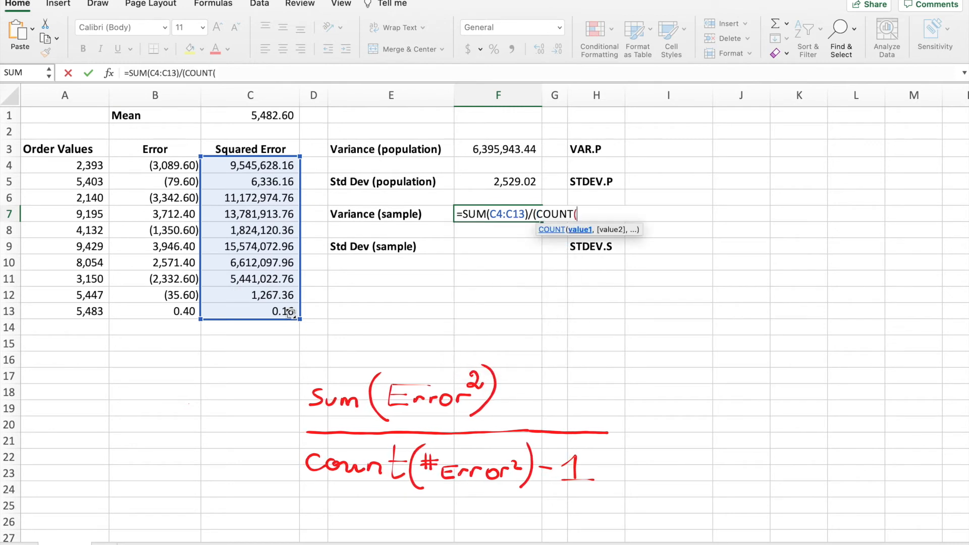
{"action": "type", "text": "c4"}
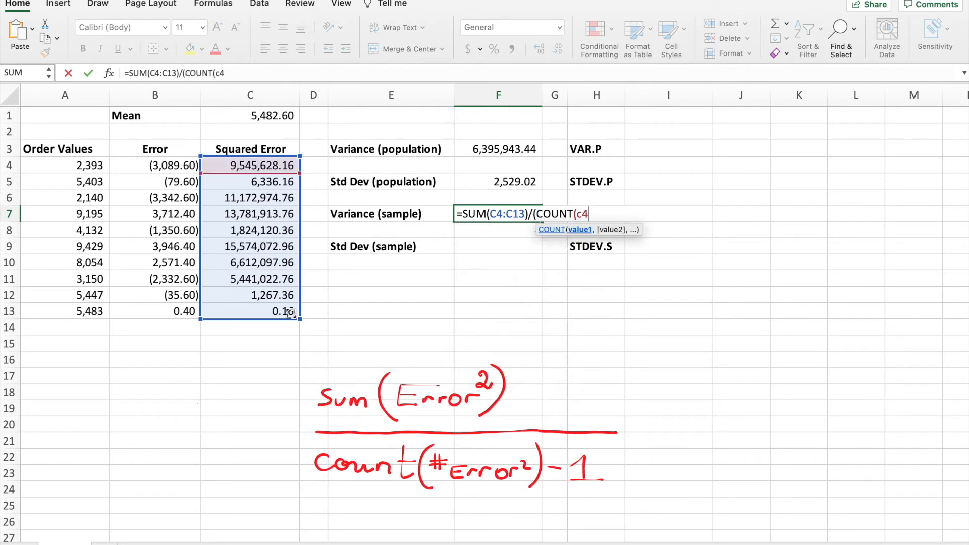
{"action": "type", "text": ":c13"}
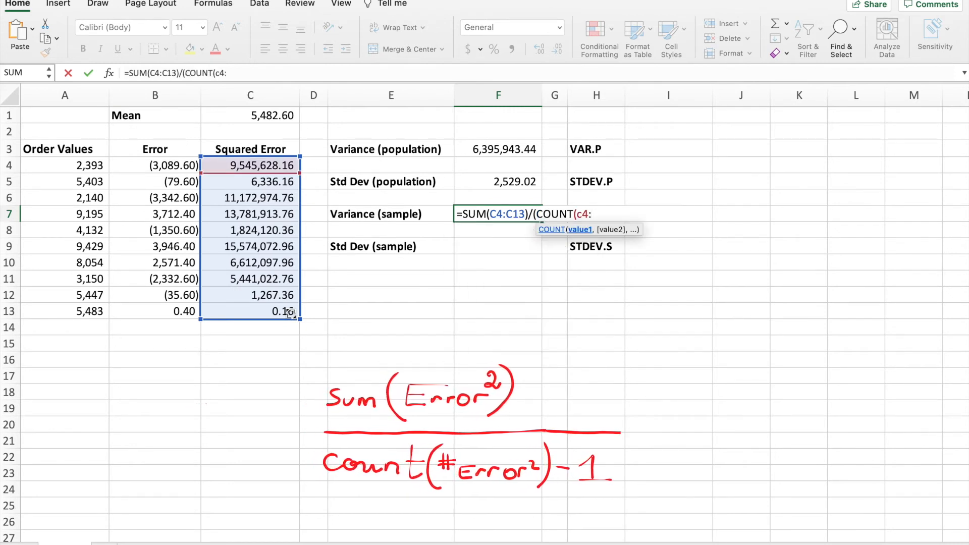
{"action": "type", "text": ")"}
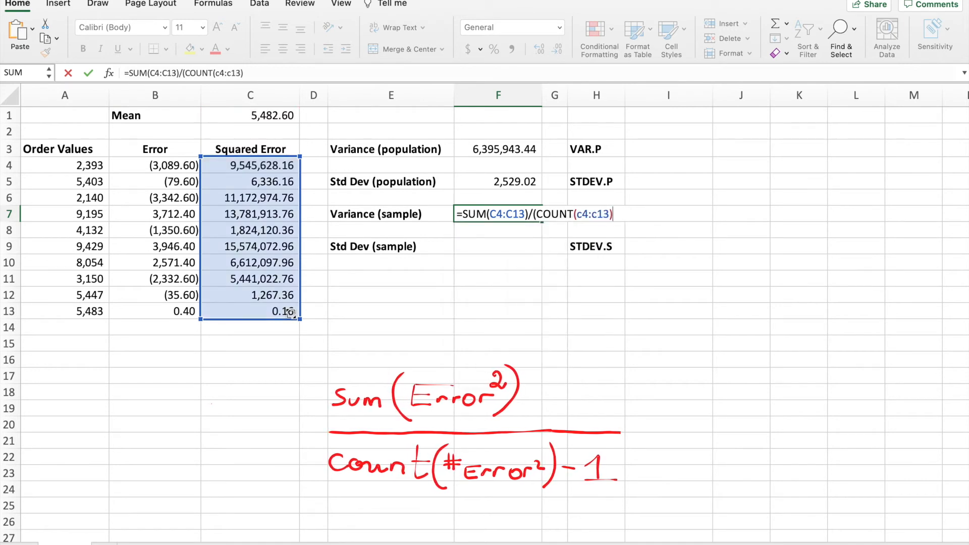
{"action": "type", "text": "-1"}
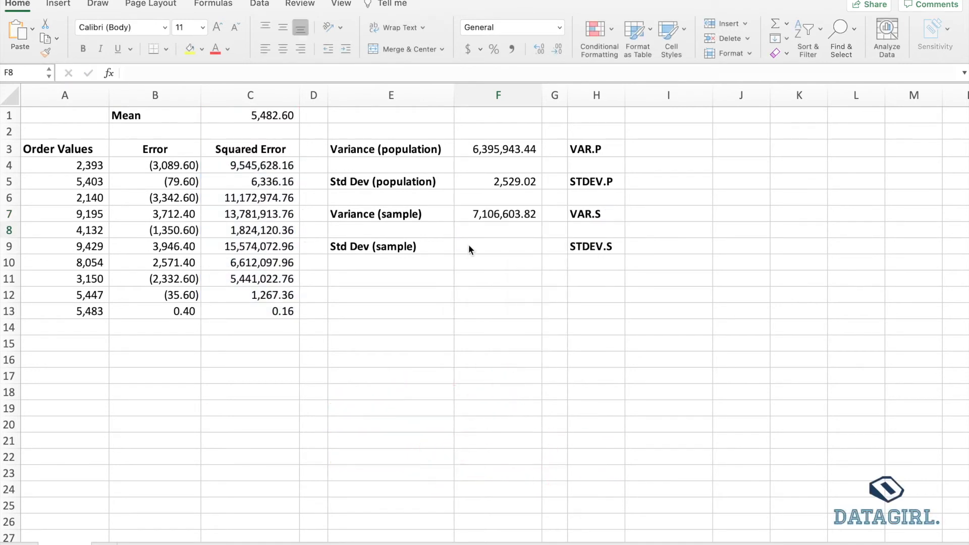
Calculate the sample standard deviation in F9 as the square root of the sample variance, =SQRT(F7)
{"action": "double_click", "coordinate": [468, 245]}
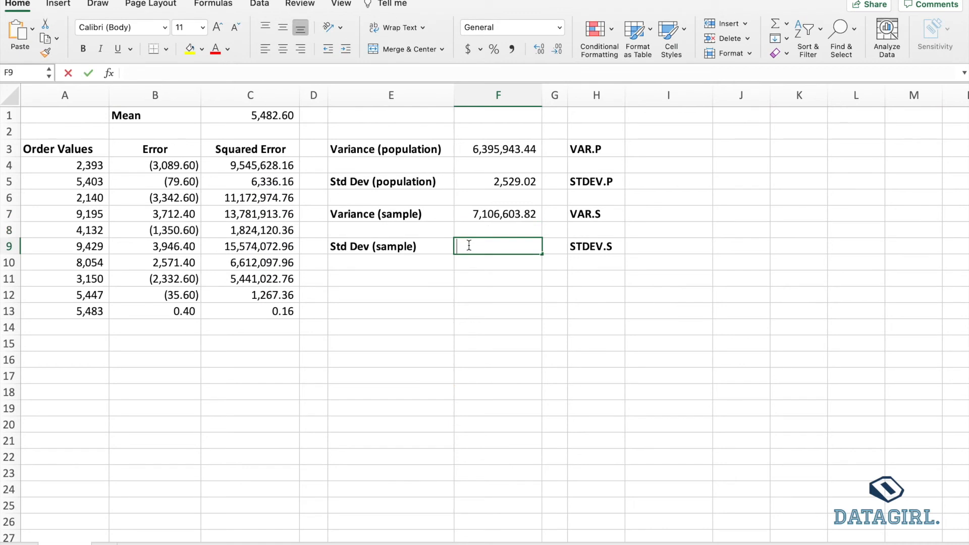
{"action": "type", "text": "="}
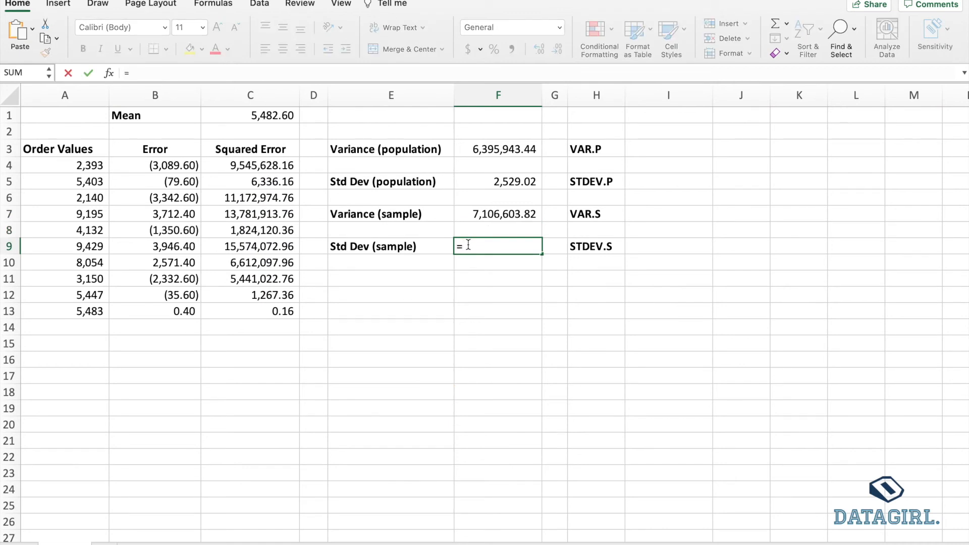
{"action": "type", "text": ". sqrt"}
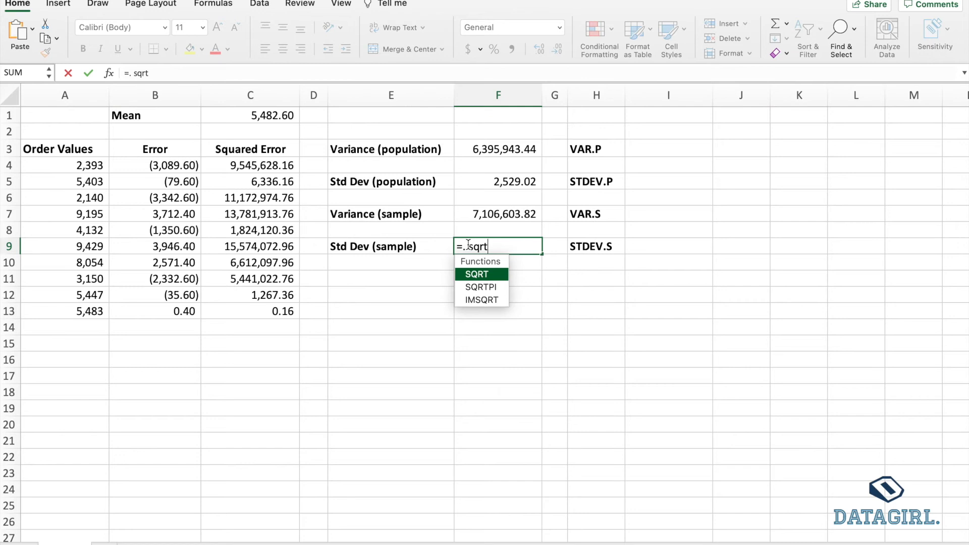
{"action": "key", "text": "Tab"}
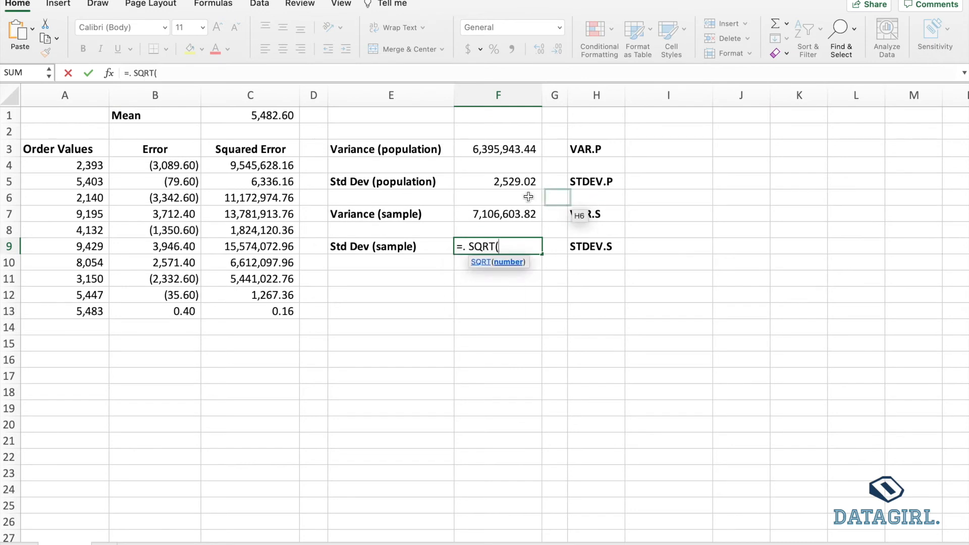
{"action": "left_click", "coordinate": [498, 217]}
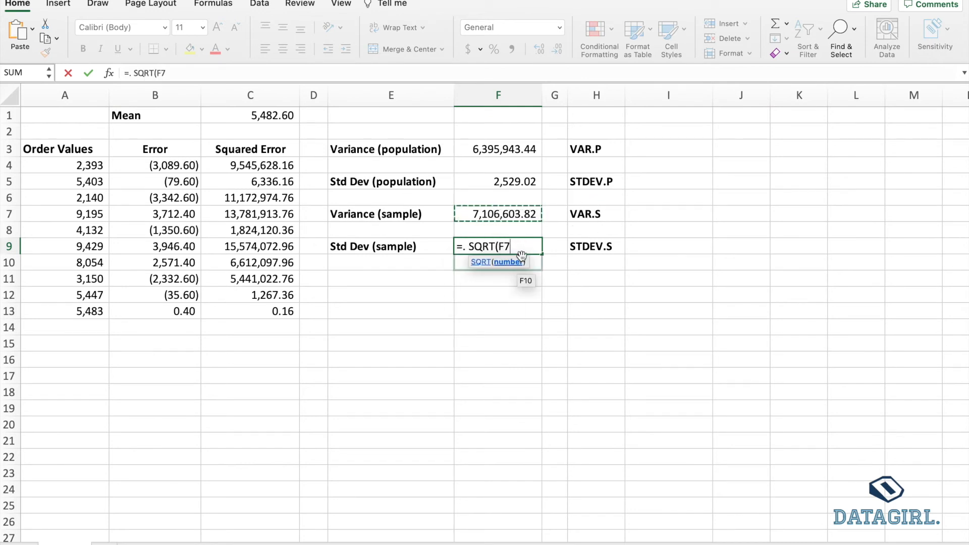
{"action": "type", "text": ")"}
{"action": "key", "text": "Return"}
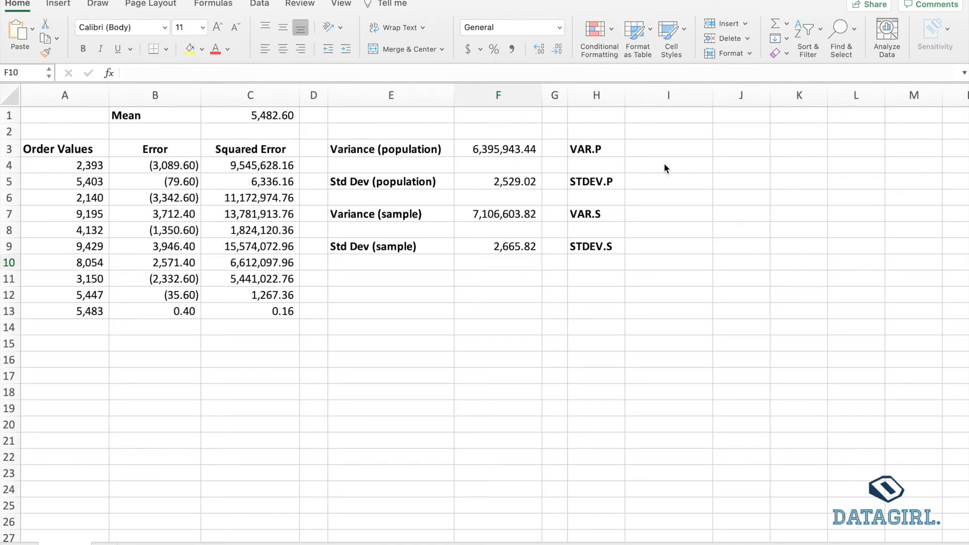
Compute the population variance of the order values directly in I3 with the built-in function =VARP(A4:A13)
{"action": "double_click", "coordinate": [657, 150]}
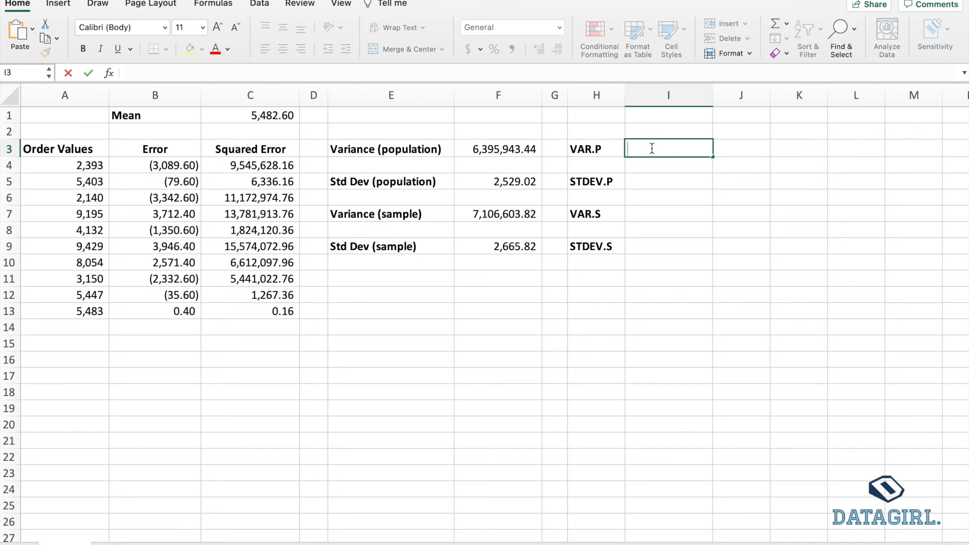
{"action": "type", "text": "="}
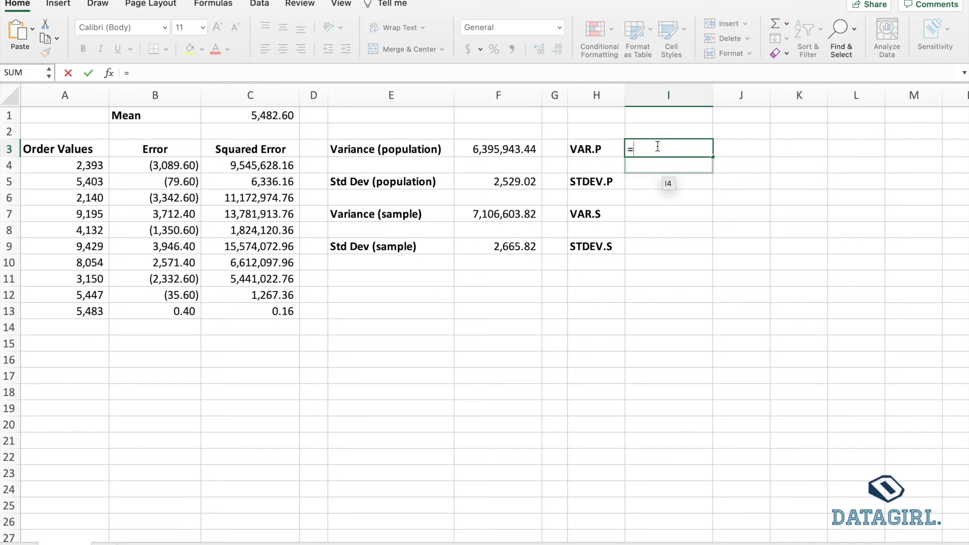
{"action": "type", "text": "va"}
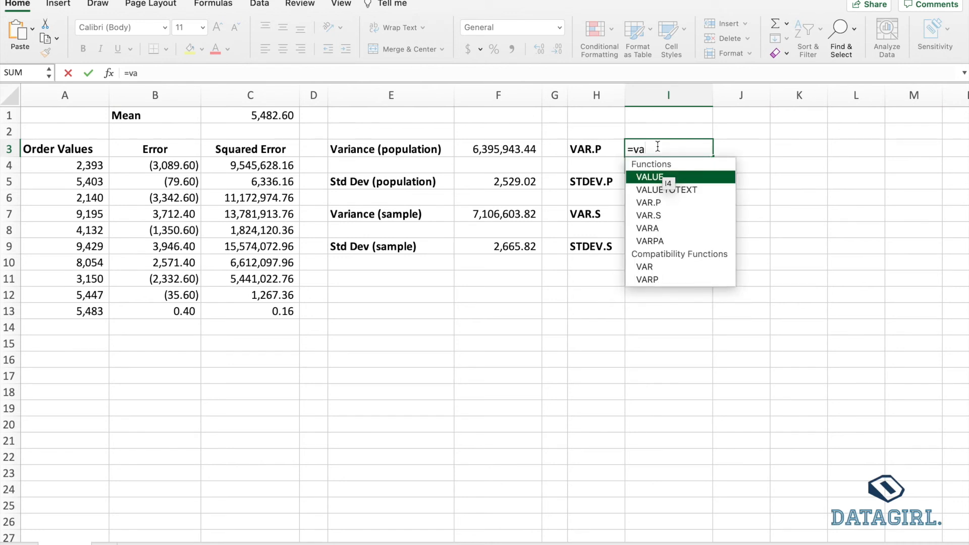
{"action": "key", "text": "Down"}
{"action": "key", "text": "Down"}
{"action": "key", "text": "Down"}
{"action": "key", "text": "Down"}
{"action": "key", "text": "Down"}
{"action": "key", "text": "Down"}
{"action": "key", "text": "Down"}
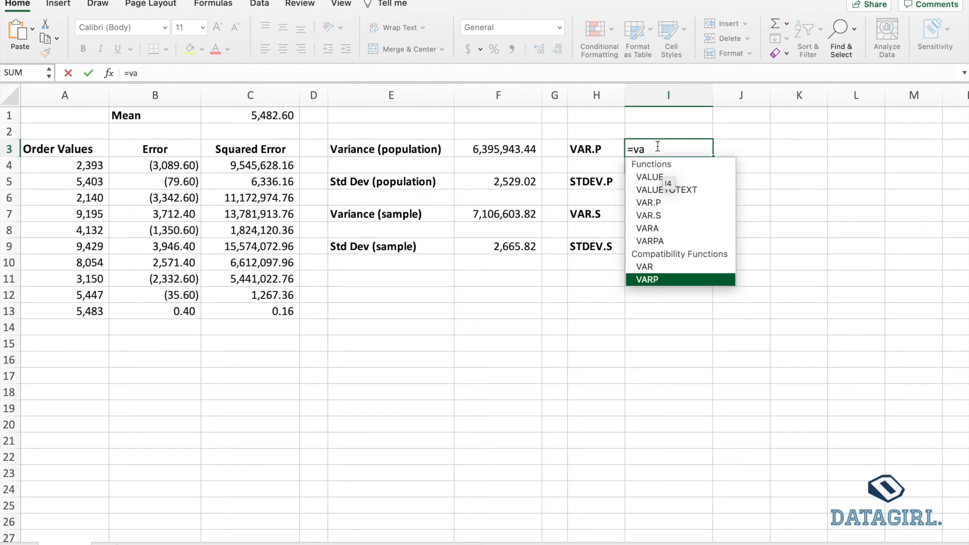
{"action": "key", "text": "Tab"}
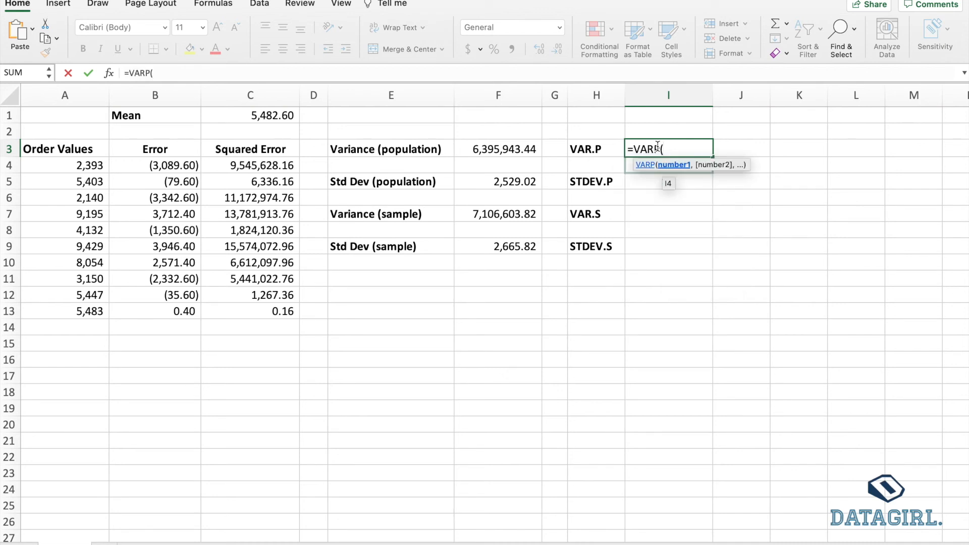
{"action": "left_click", "coordinate": [104, 168]}
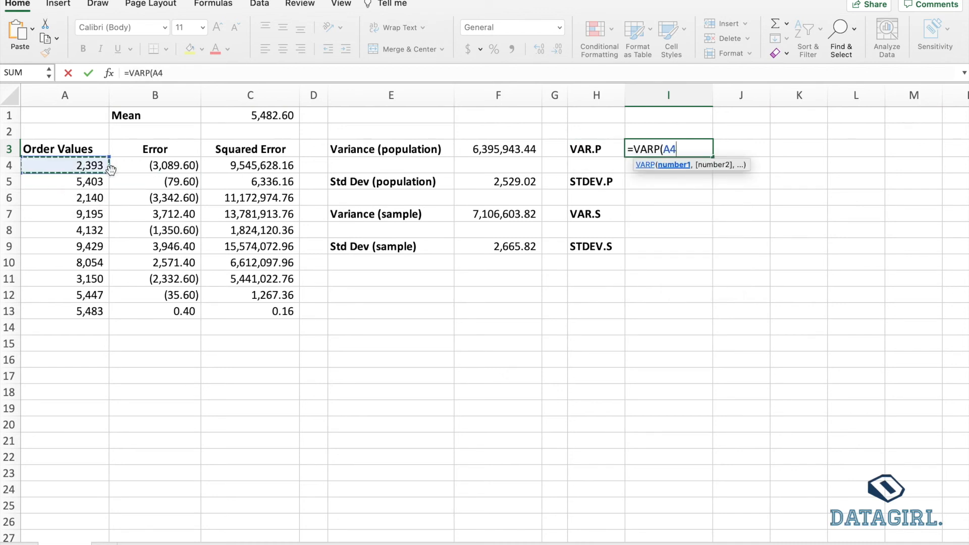
{"action": "left_click_drag", "start_coordinate": [107, 173], "coordinate": [100, 317]}
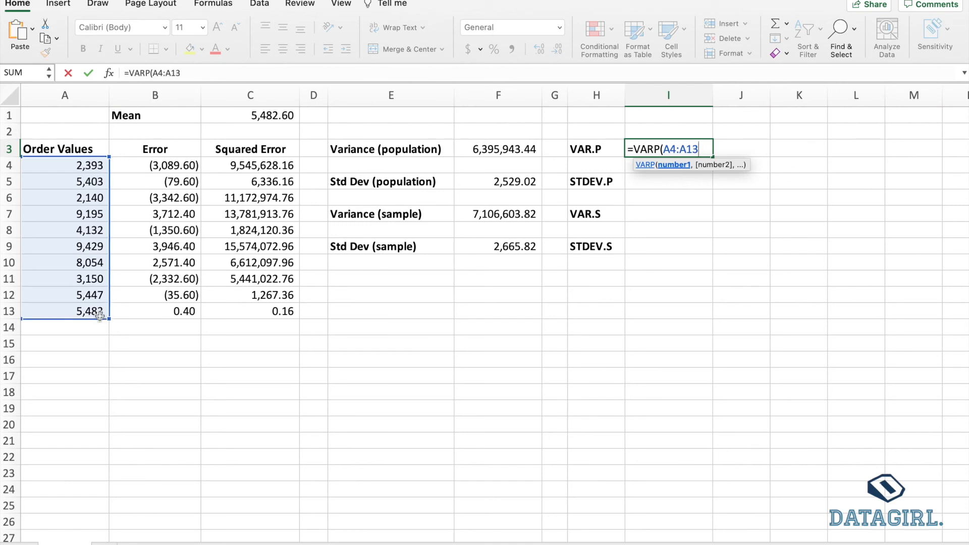
{"action": "type", "text": ")"}
{"action": "key", "text": "Return"}
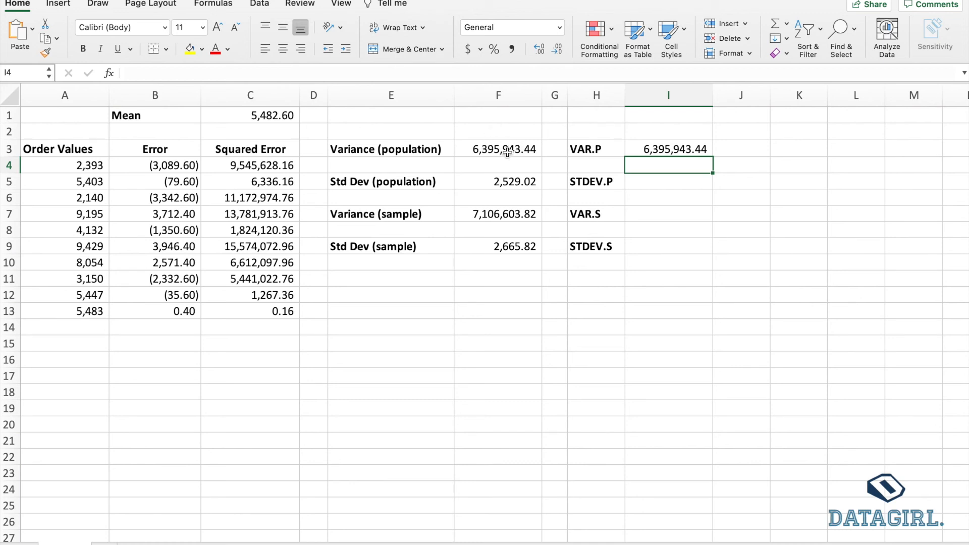
Compute the population standard deviation of the order values in I5 with =STDEV.P(A4:A13)
{"action": "left_click", "coordinate": [658, 184]}
{"action": "type", "text": "=stde"}
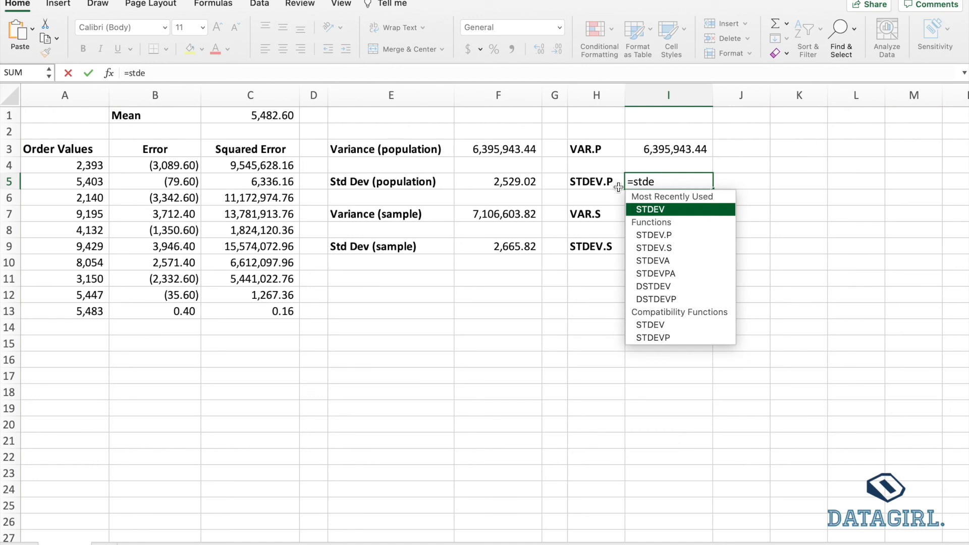
{"action": "double_click", "coordinate": [653, 235]}
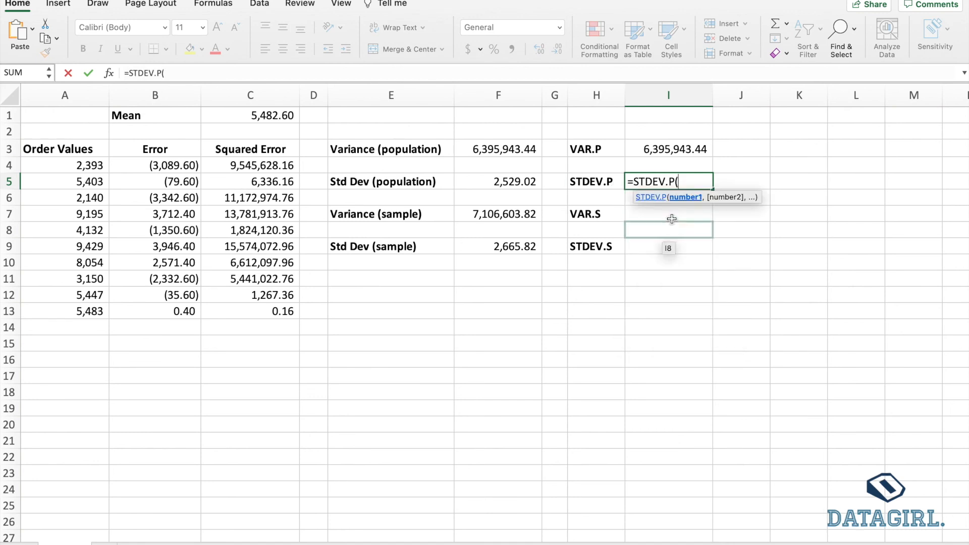
{"action": "type", "text": "a"}
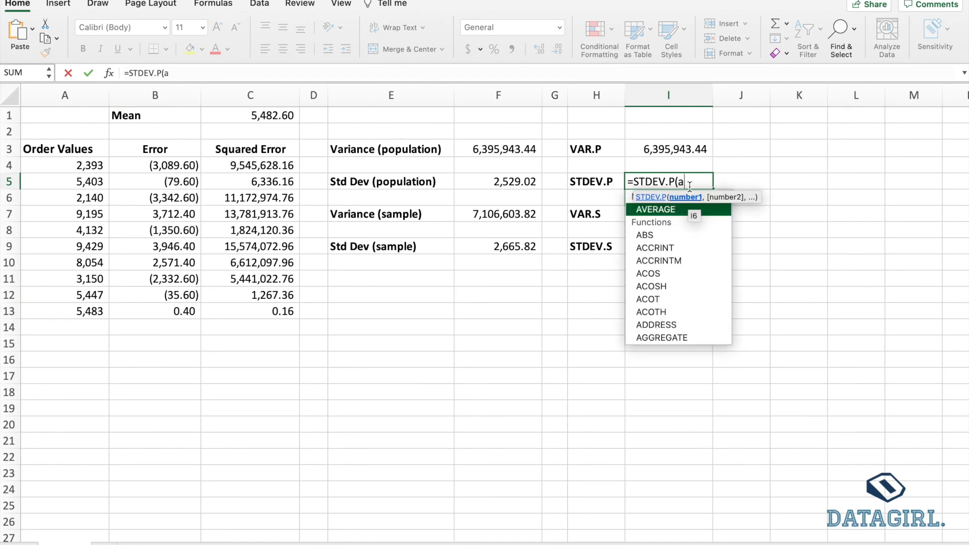
{"action": "type", "text": "4:a13"}
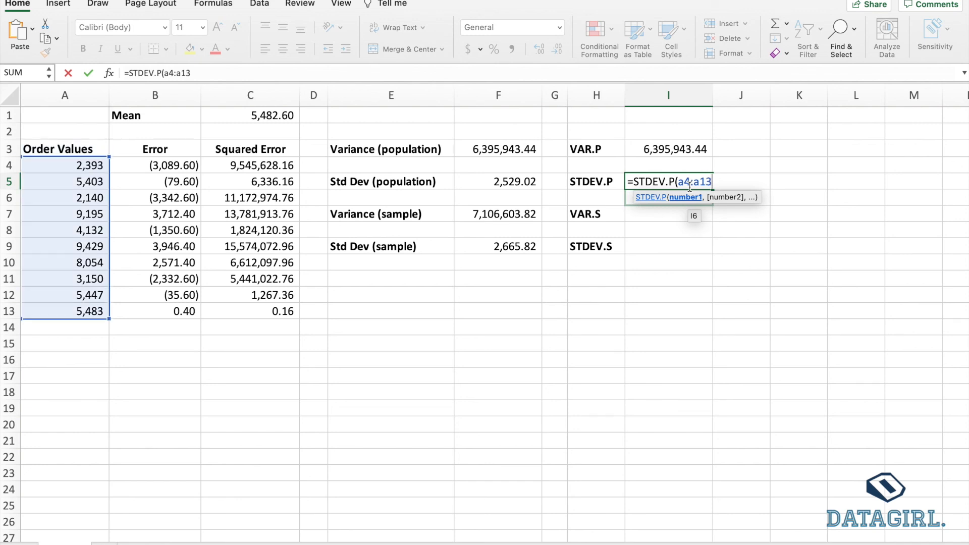
{"action": "type", "text": ")"}
{"action": "key", "text": "Return"}
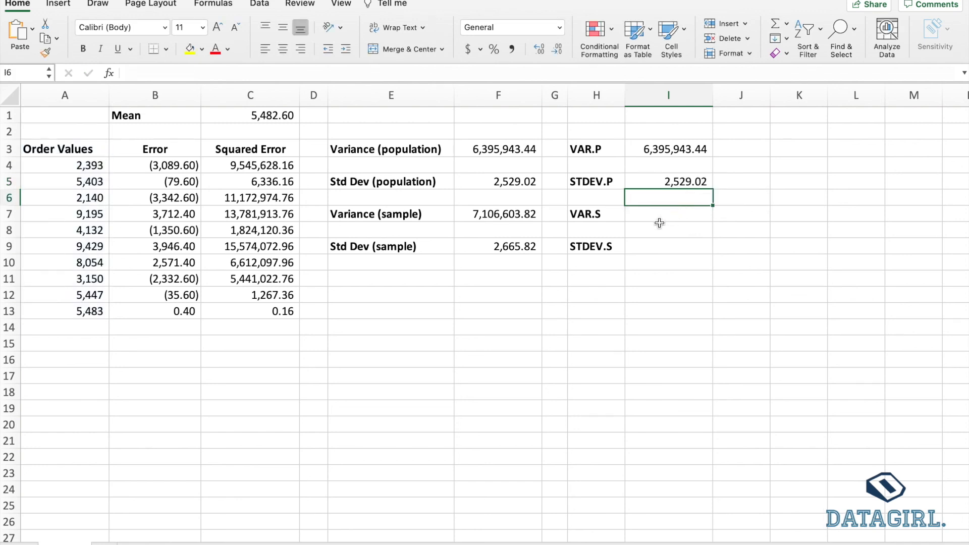
Compute the sample variance of the order values in I7 with =VAR.S(A4:A13)
{"action": "left_click", "coordinate": [640, 218]}
{"action": "double_click", "coordinate": [640, 218]}
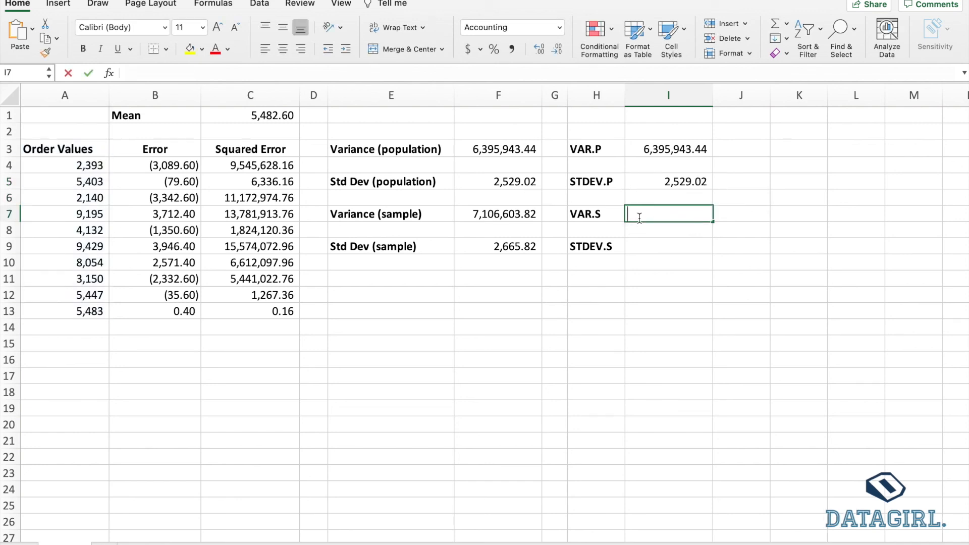
{"action": "type", "text": "=var"}
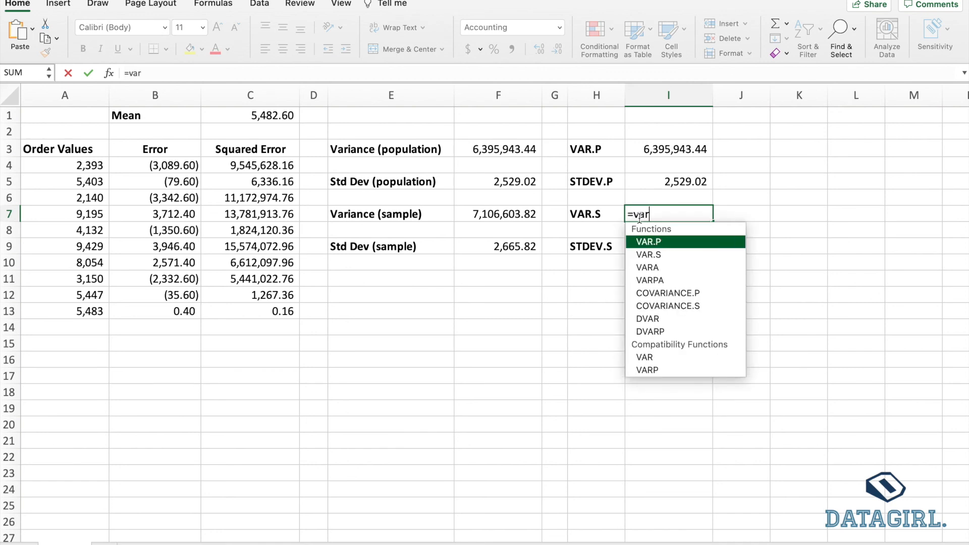
{"action": "double_click", "coordinate": [659, 256]}
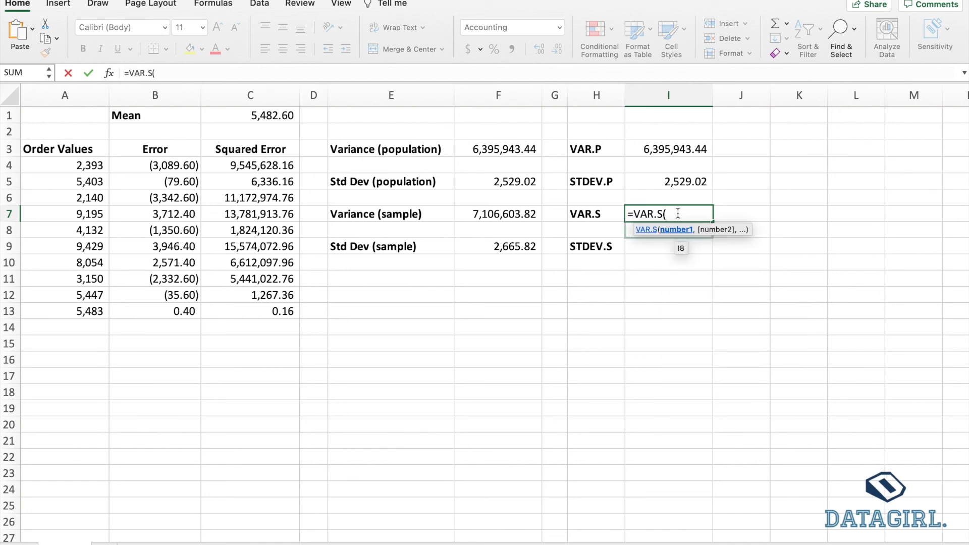
{"action": "type", "text": "a4:a13)"}
{"action": "key", "text": "Return"}
Compute the sample standard deviation of the order values in I9 with =STDEV.S(A4:A13)
{"action": "key", "text": "Down"}
{"action": "type", "text": "=st"}
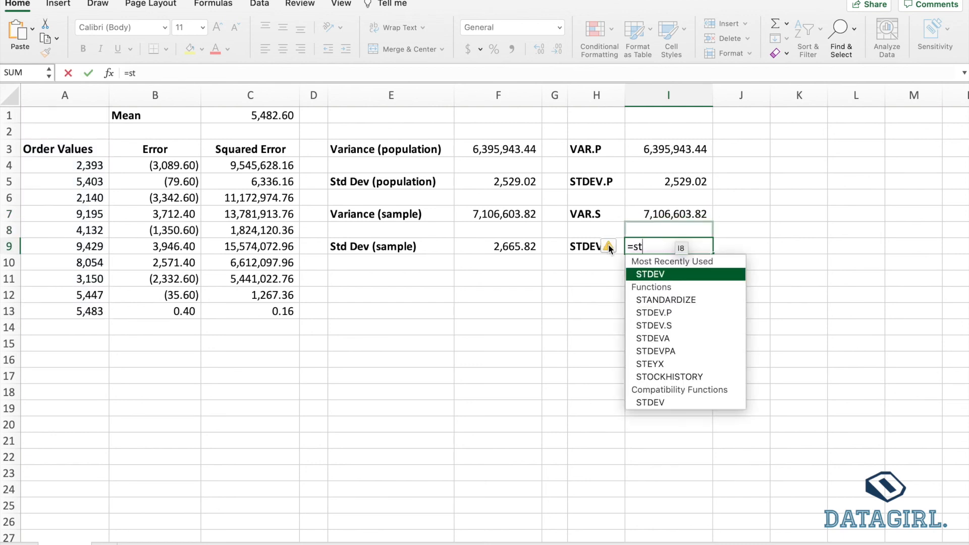
{"action": "type", "text": "d"}
{"action": "double_click", "coordinate": [666, 310]}
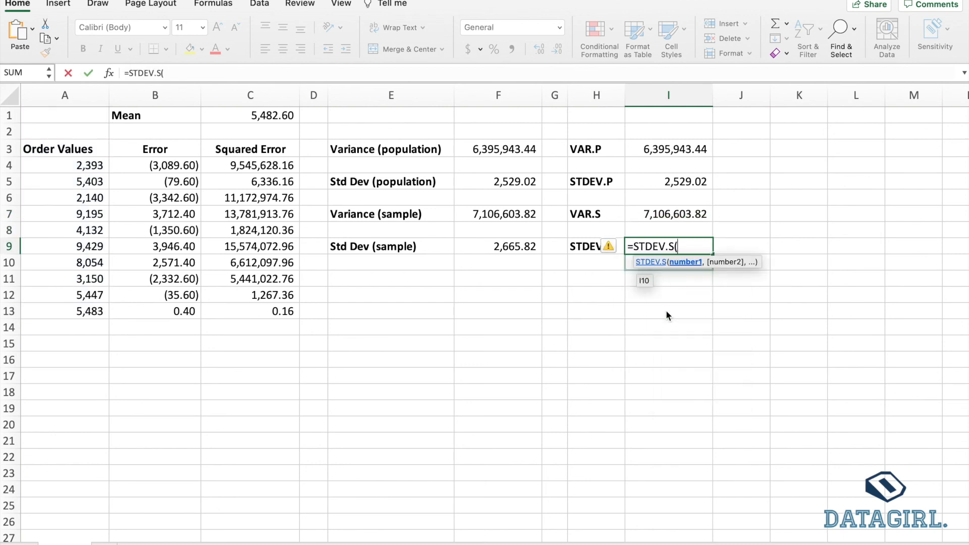
{"action": "type", "text": "a4:"}
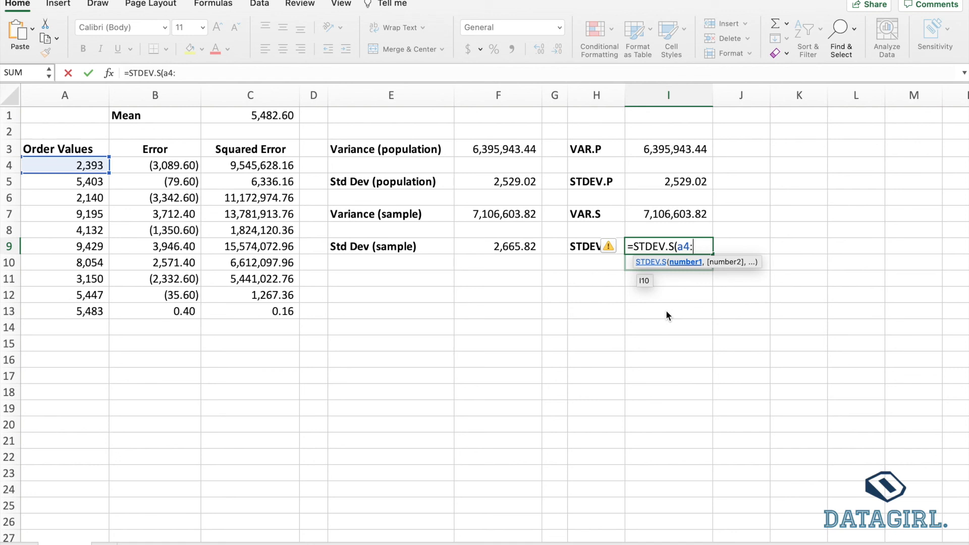
{"action": "type", "text": "a13)"}
{"action": "key", "text": "Return"}
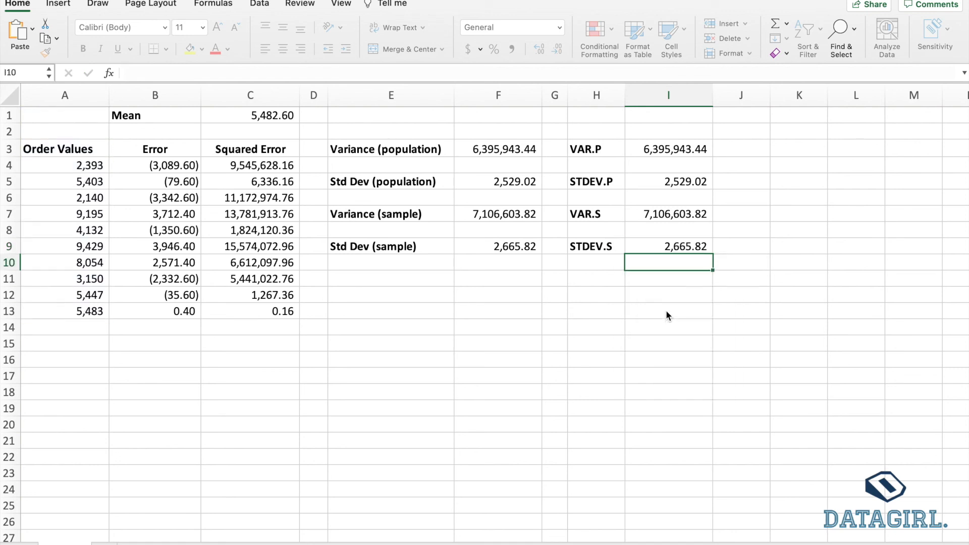